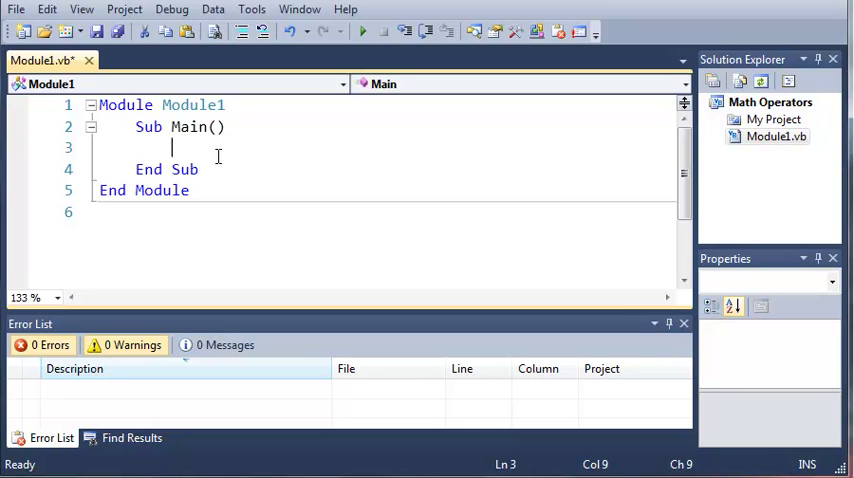
type("Dim ")
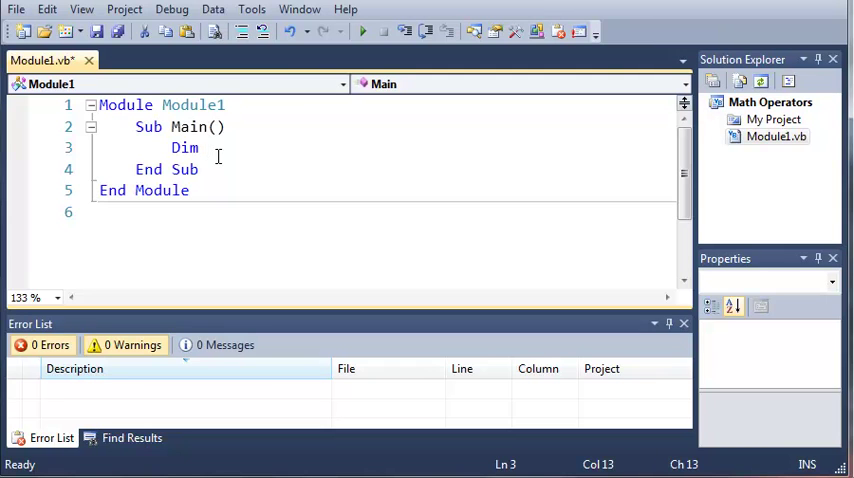
type("myDouble ")
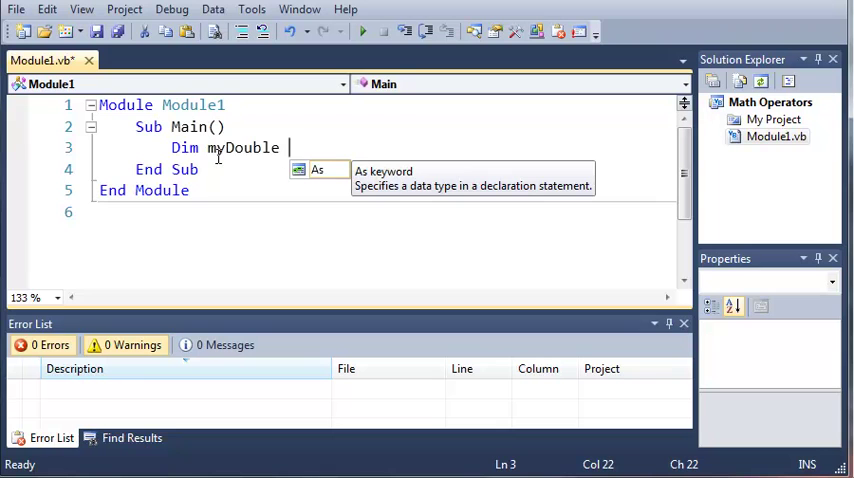
type("As ")
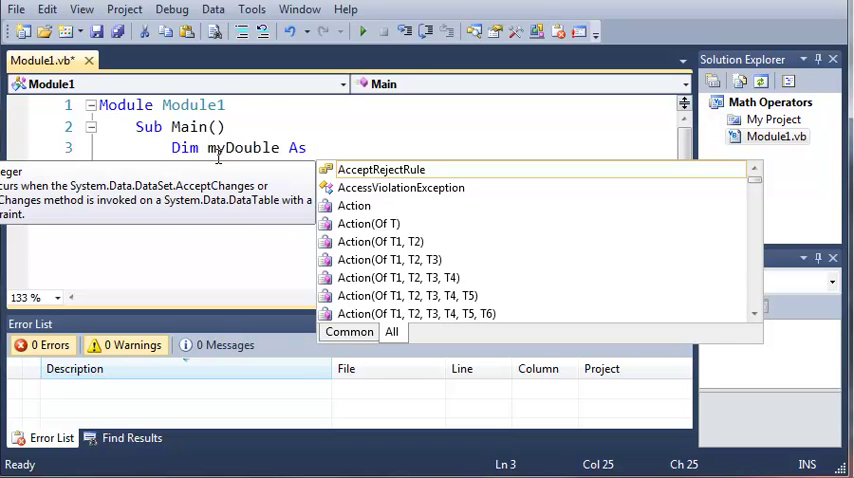
type("Double ")
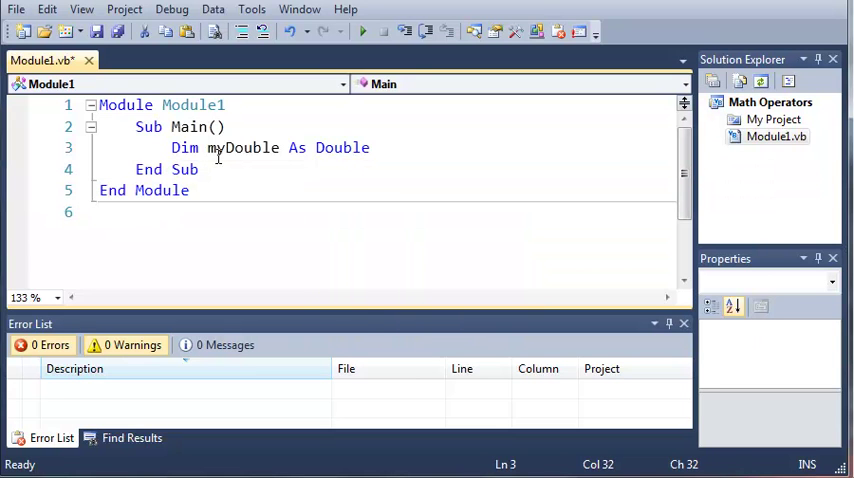
type("= 11")
Code Main to store 11 in myDouble, print it, add 23, print again, and run it (11, 34)
key("Return")
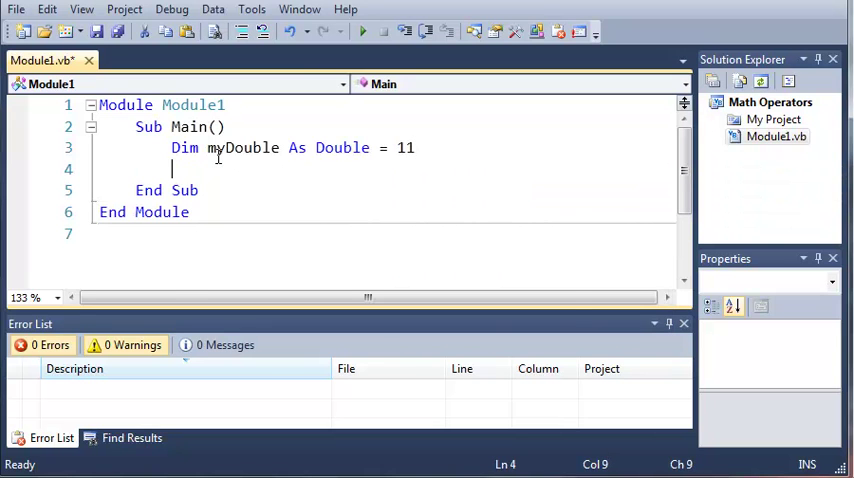
type("Console.WriteLine(myDouble)")
key("Return")
type("Console.W")
key("BackSpace")
type("ReadLine()")
left_click(430, 170)
key("Return")
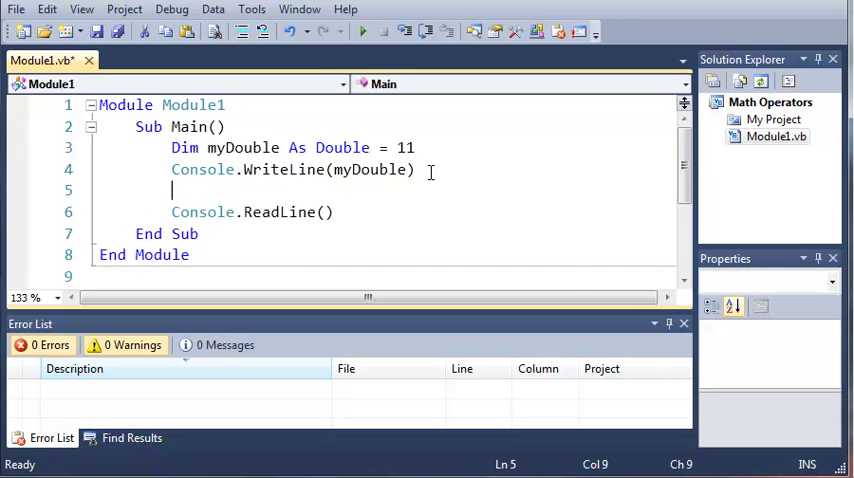
type("yDouble =")
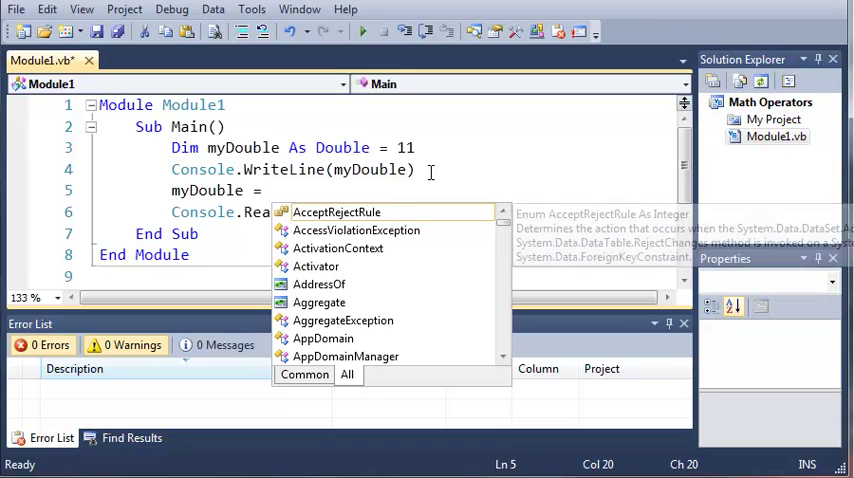
type(" myDouble + 23")
key("Return")
type("Console.WriteLine(myDouble)")
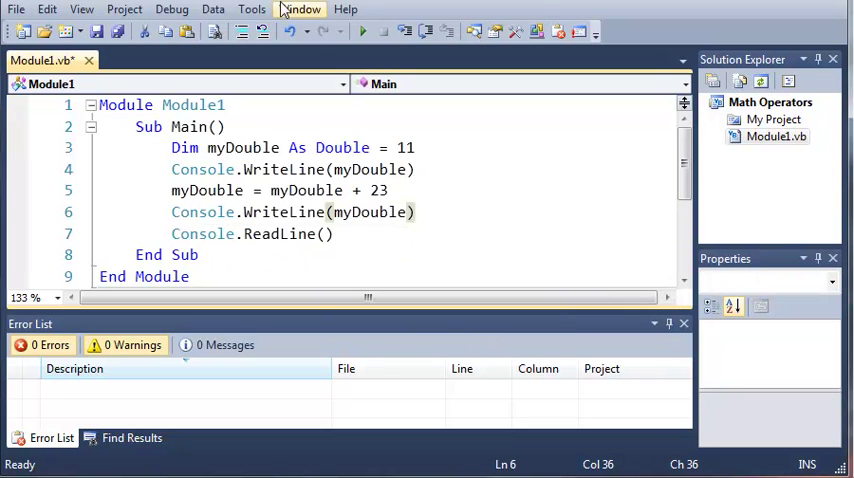
left_click(362, 33)
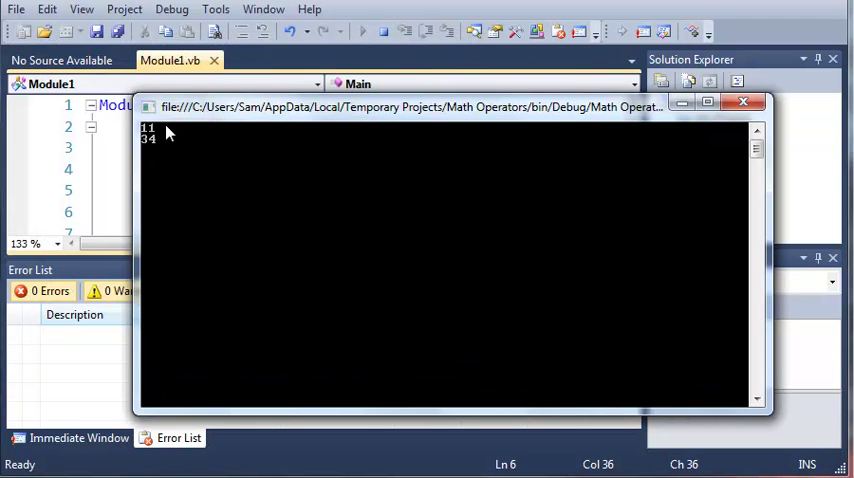
left_click(745, 104)
Remove the myDouble = myDouble + 23 line and make the second print show myDouble + 23
mouse_move(388, 191)
left_mouse_down()
mouse_move(143, 200)
mouse_move(99, 191)
left_mouse_up()
left_click(388, 191)
left_click_drag(388, 191, 355, 191)
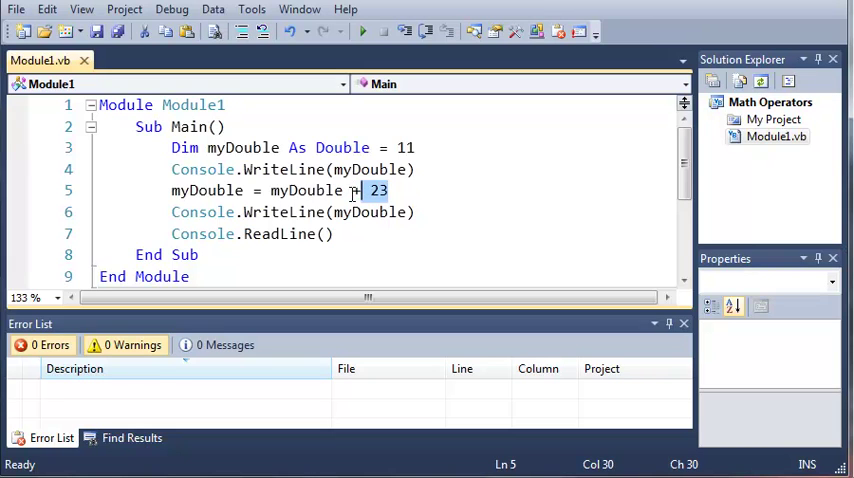
left_click(66, 191)
key("Delete")
key("BackSpace")
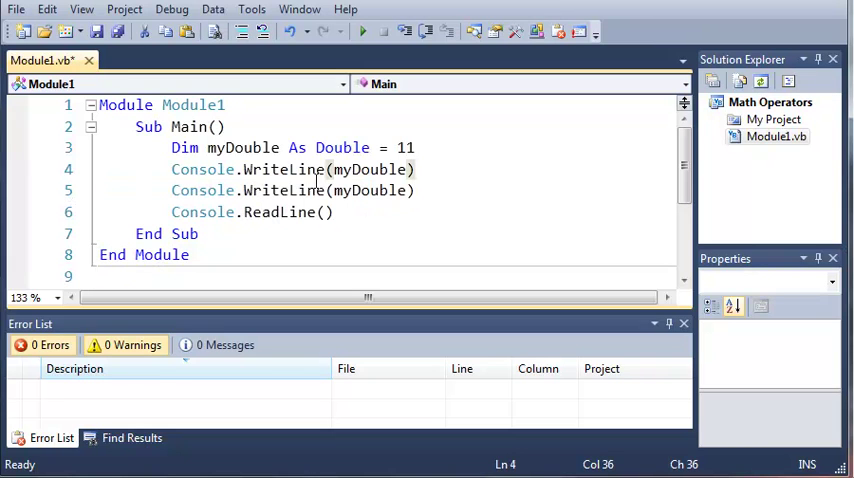
left_click(408, 191)
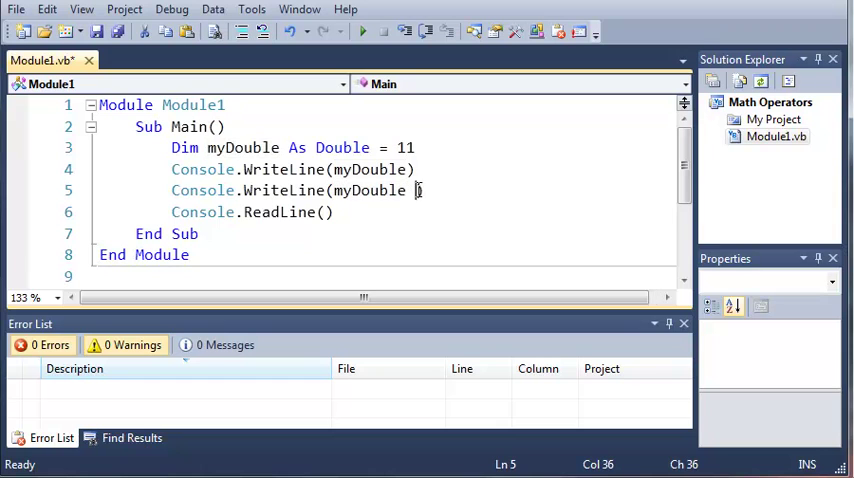
type("+ 23")
left_click(457, 148)
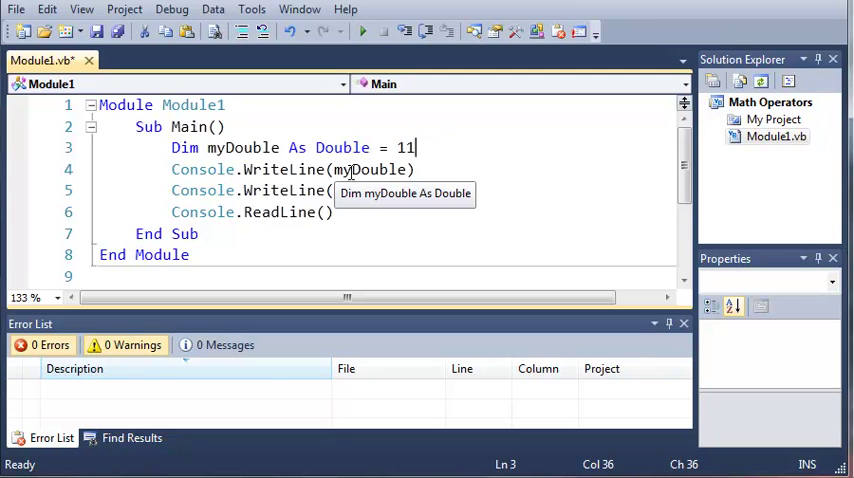
Add a third Console.WriteLine(myDouble) and run, confirming output 11, 34, 11
left_click(479, 190)
key("Return")
type("Console.")
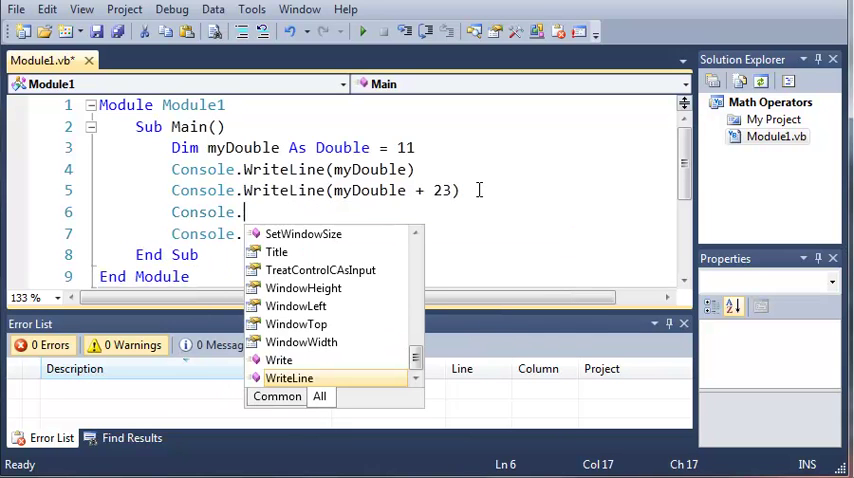
type("WriteLine(myDouble)")
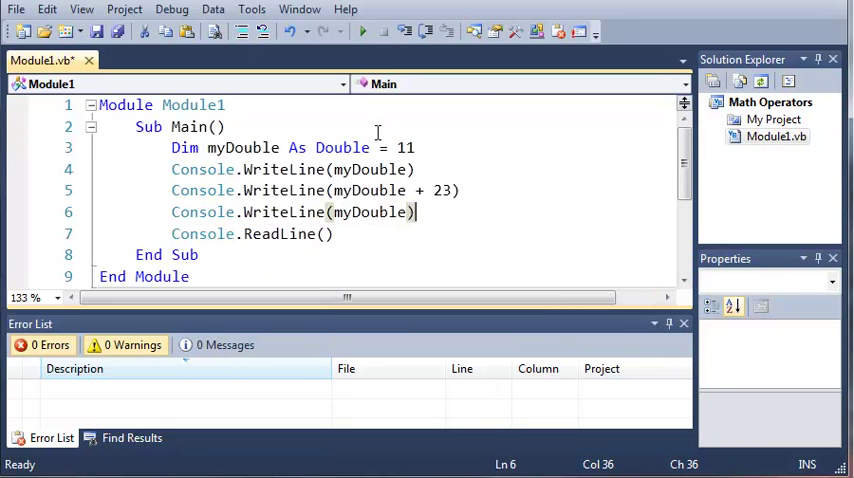
left_click(362, 31)
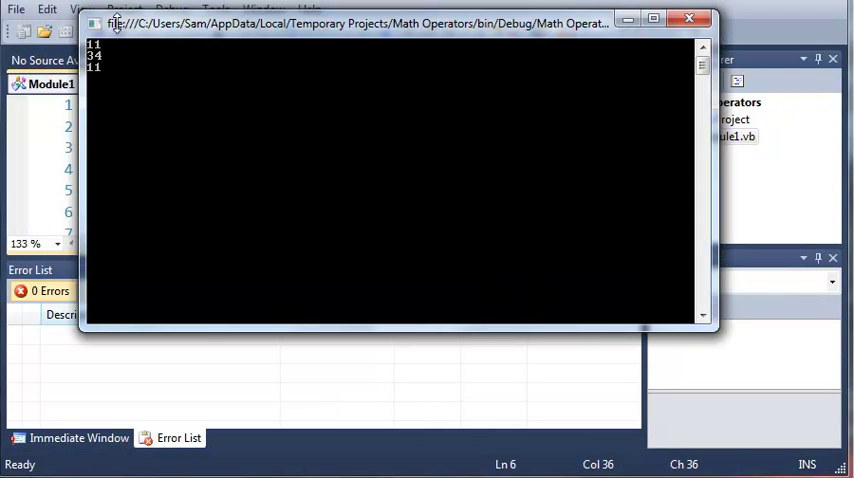
left_click_drag(137, 24, 146, 78)
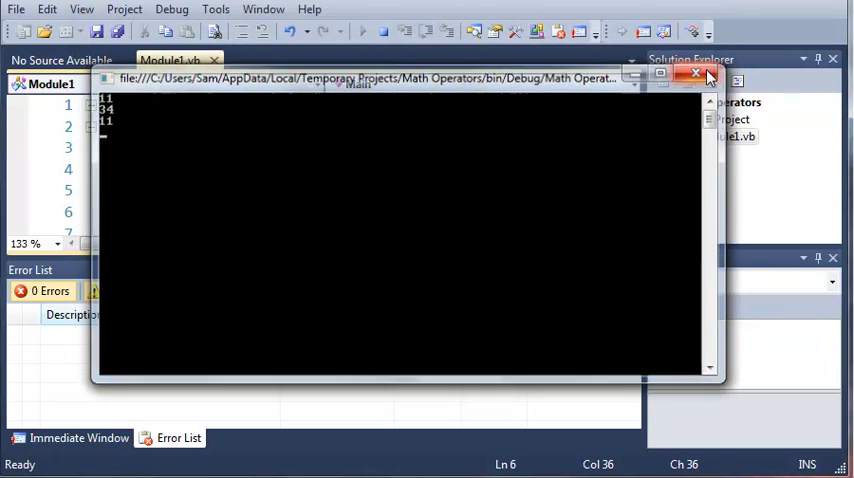
left_click(700, 74)
Delete print lines 5–6 and retype the myDouble = myDouble + 23 assignment
left_click(466, 227)
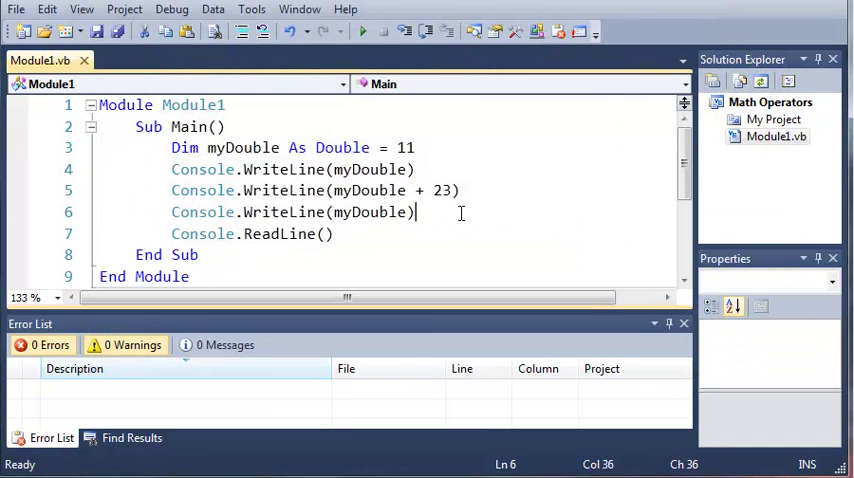
left_click_drag(463, 213, 40, 192)
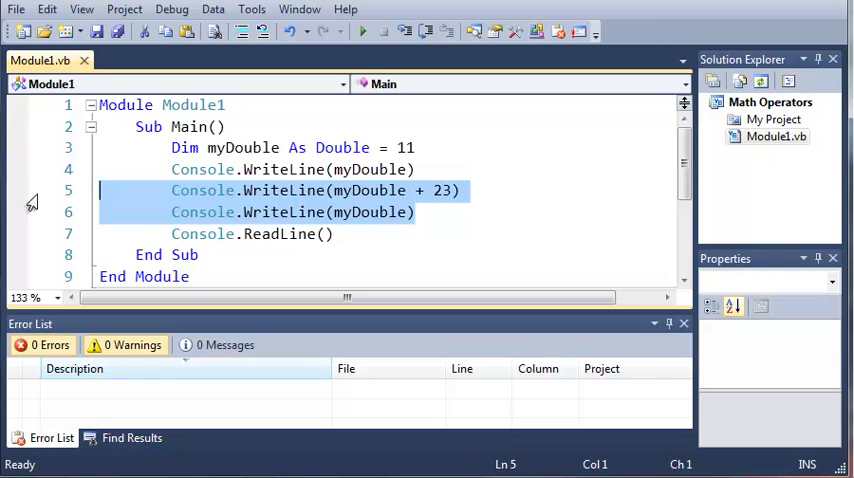
key("Delete")
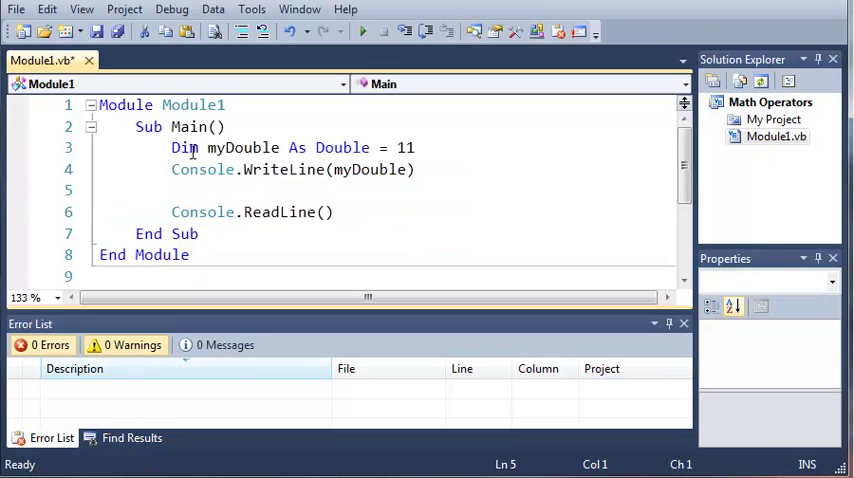
left_click(225, 212)
left_click(229, 192)
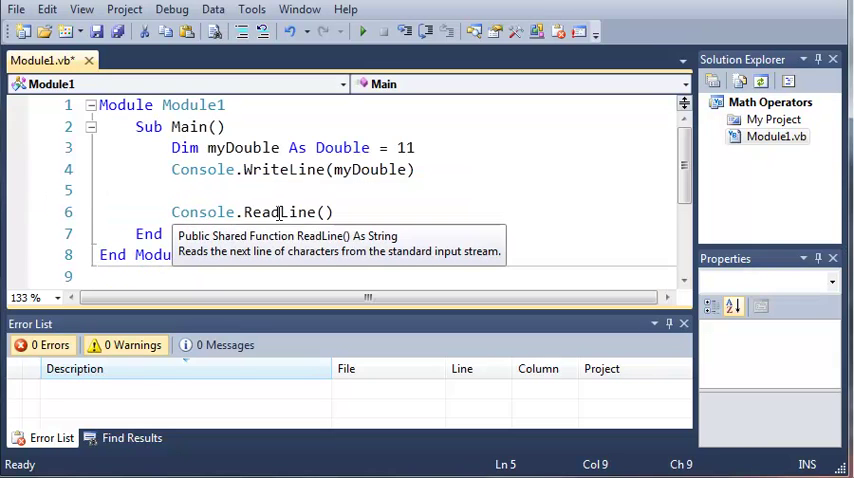
type("myDouble = myDouble + 23")
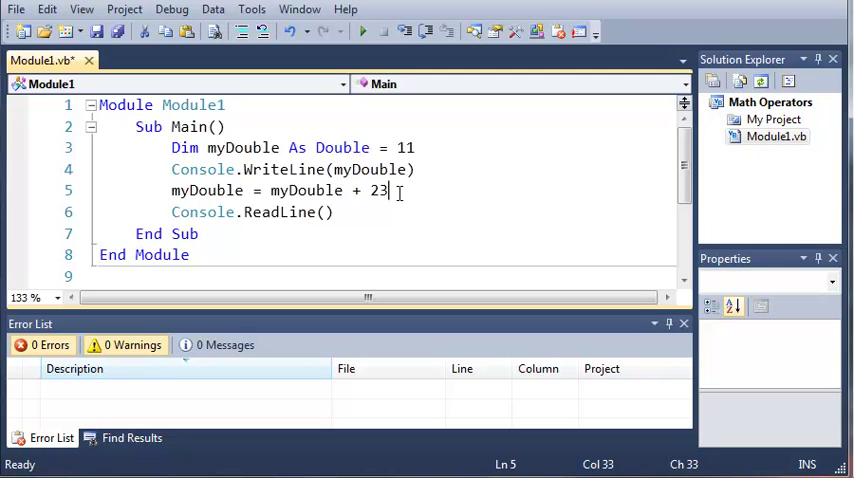
Comment out the addition line and add myDouble += 23 below it
left_click_drag(390, 191, 172, 191)
left_click(165, 31)
left_click(395, 212)
left_click(423, 190)
type("'")
key("Return")
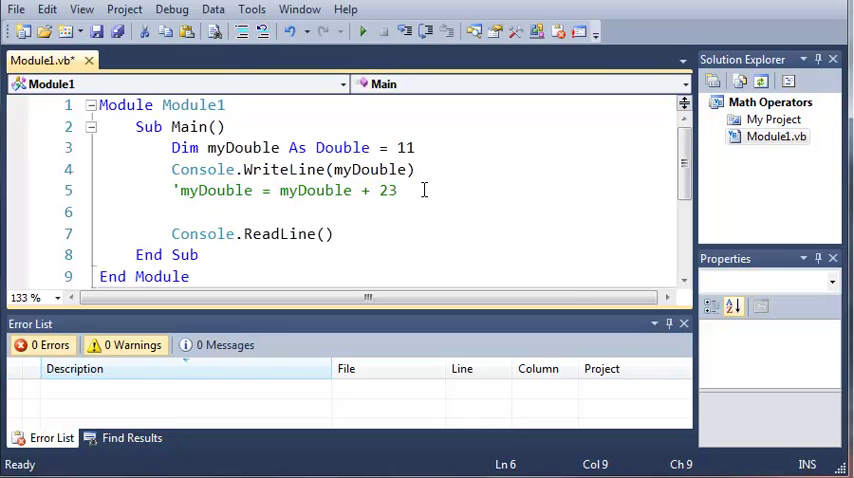
type("myDouble ")
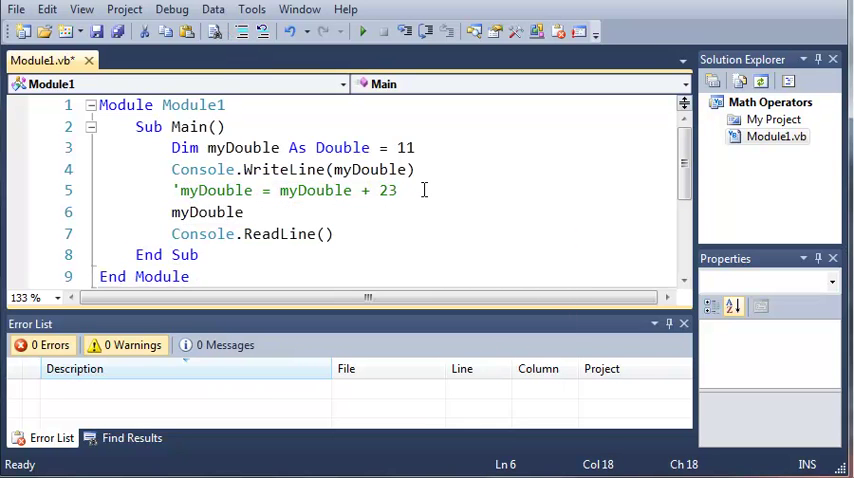
type("+= 23")
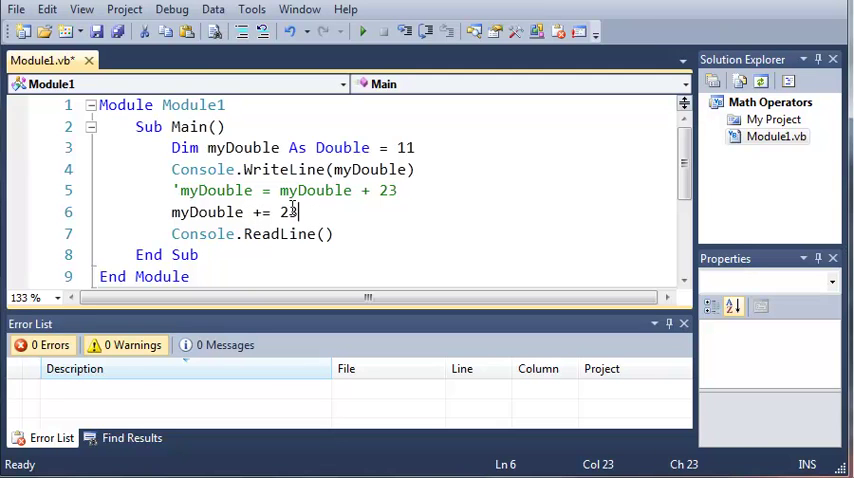
Copy line 4's Console.WriteLine(myDouble) onto a new line after myDouble += 23
left_click_drag(414, 169, 172, 169)
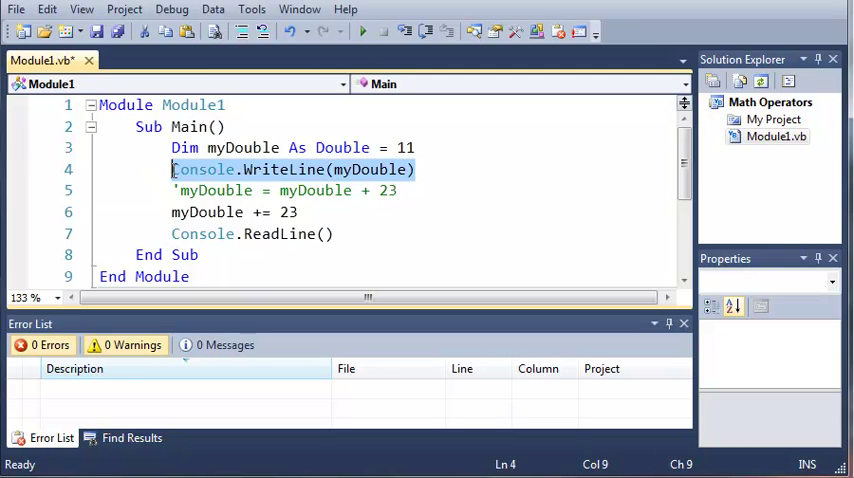
key("ctrl+c")
left_click(311, 212)
key("Return")
key("ctrl+v")
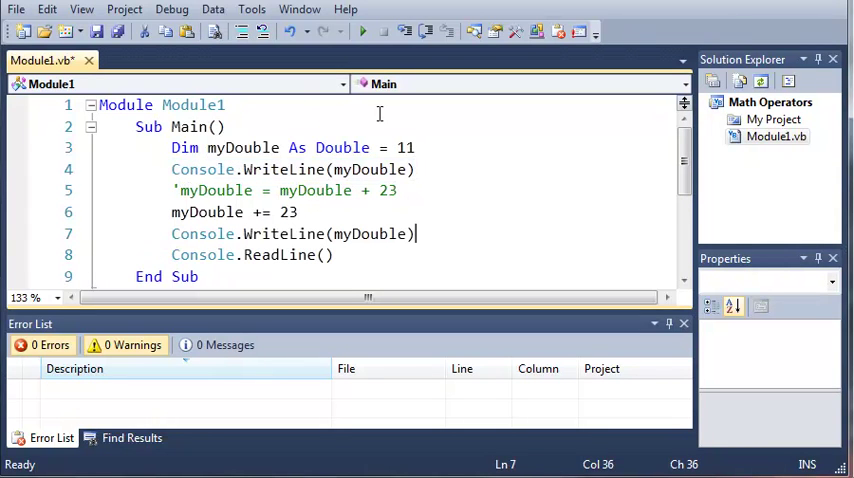
left_click(363, 32)
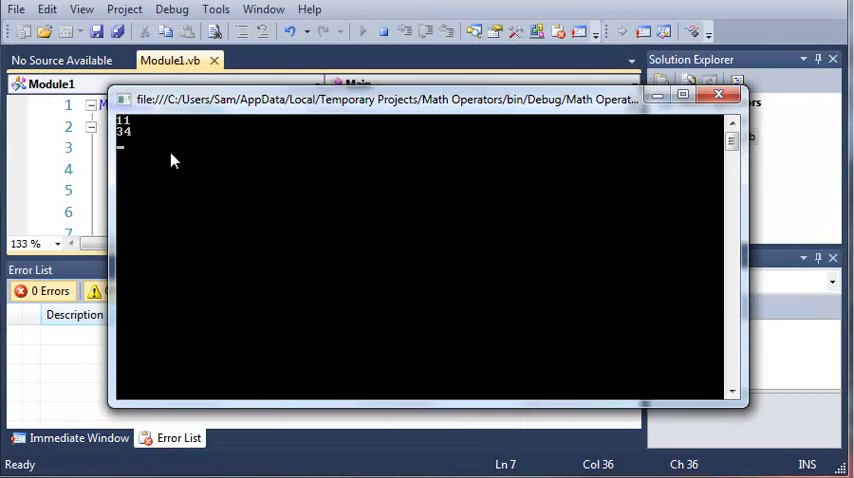
left_click(718, 95)
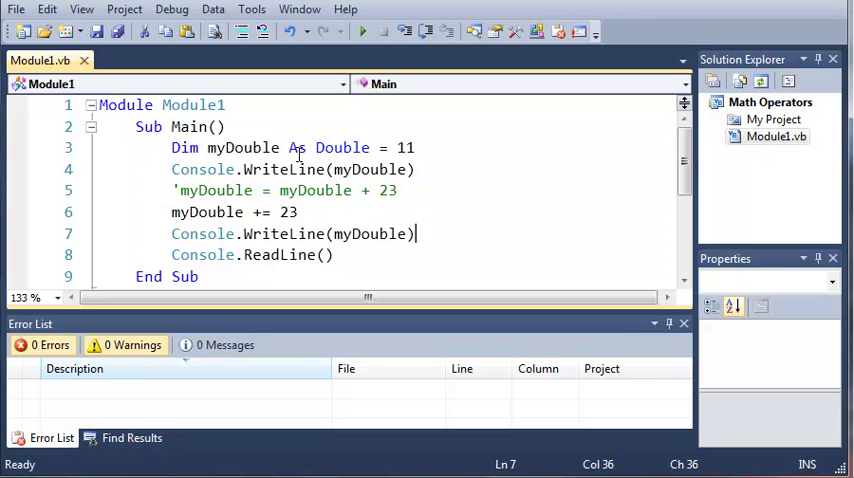
left_click(308, 213)
left_click(8, 190)
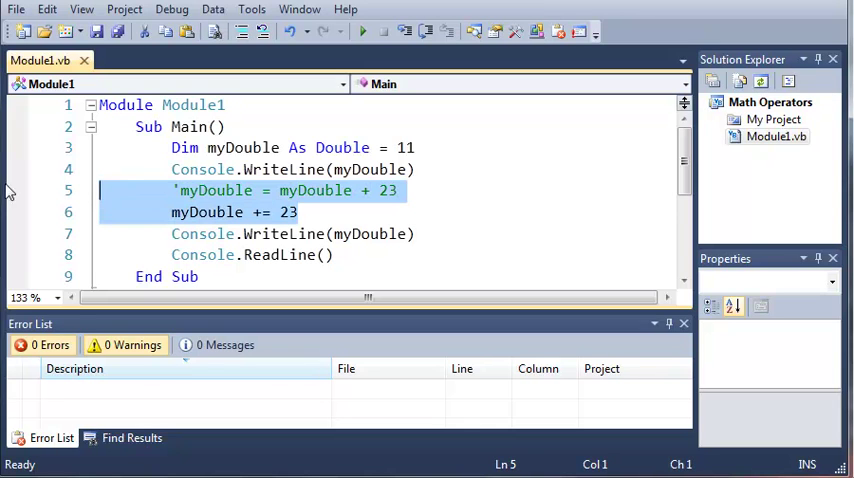
Delete the commented-out addition line 5
left_click(340, 190)
left_click(401, 190)
left_click_drag(406, 190, 100, 190)
key("Delete")
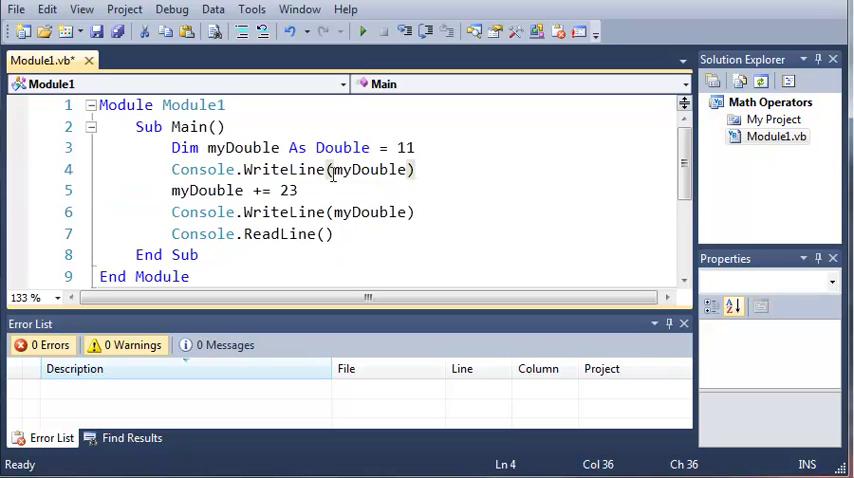
Change line 4 to Console.WriteLine("Initial Value: 11 New Value: " & myDouble)
left_click(334, 169)
type("\"")
key("Left")
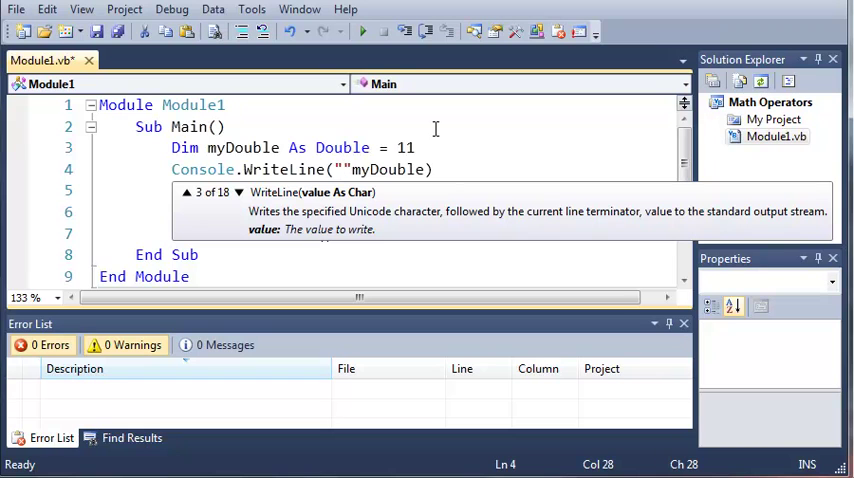
type("Inti")
key("BackSpace")
type("tial Valeue: ")
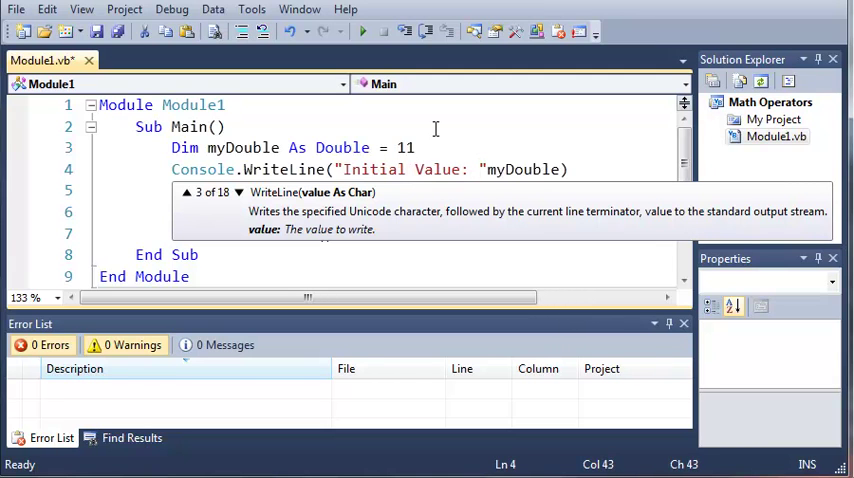
type("11 New ")
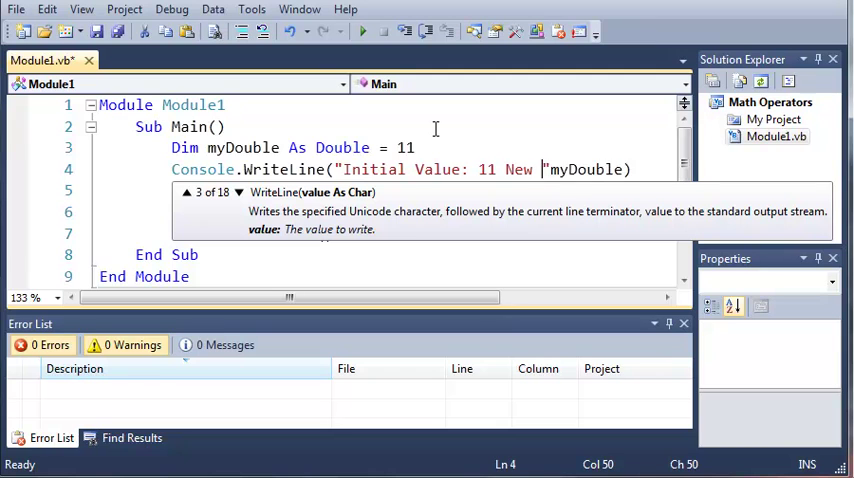
type("Value")
key("BackSpace")
type(":")
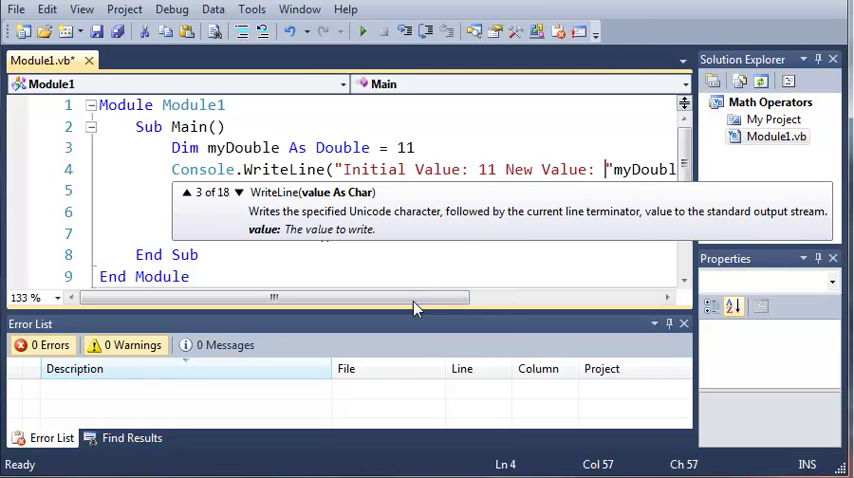
left_click_drag(414, 297, 452, 297)
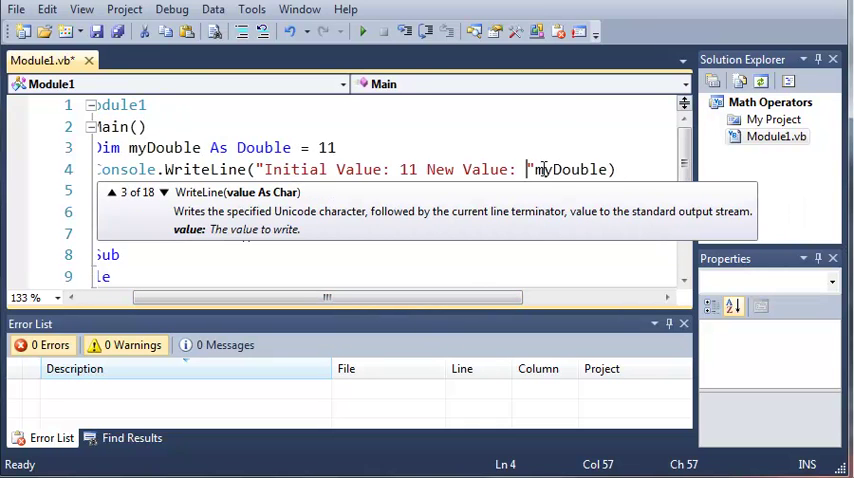
type("\" $")
key("BackSpace")
type("&")
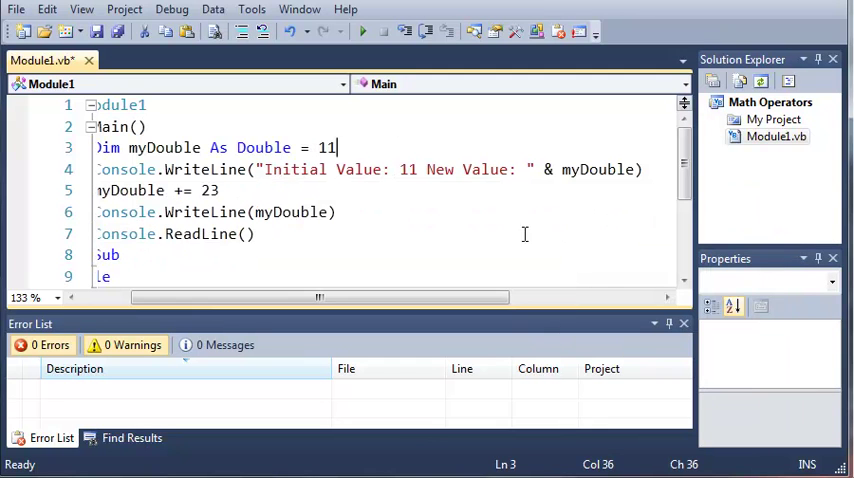
mouse_move(582, 170)
left_click(568, 168)
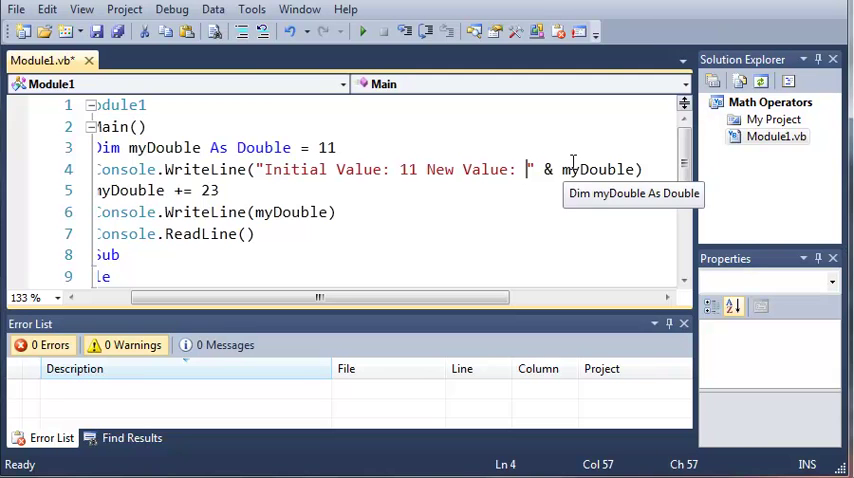
type("11")
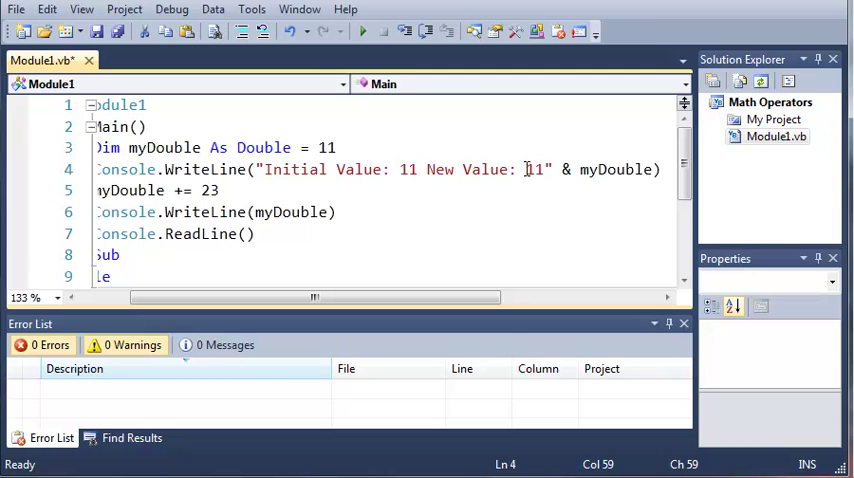
left_click_drag(543, 169, 265, 169)
left_click(540, 169)
key("shift+Left")
key("Delete")
left_click(535, 152)
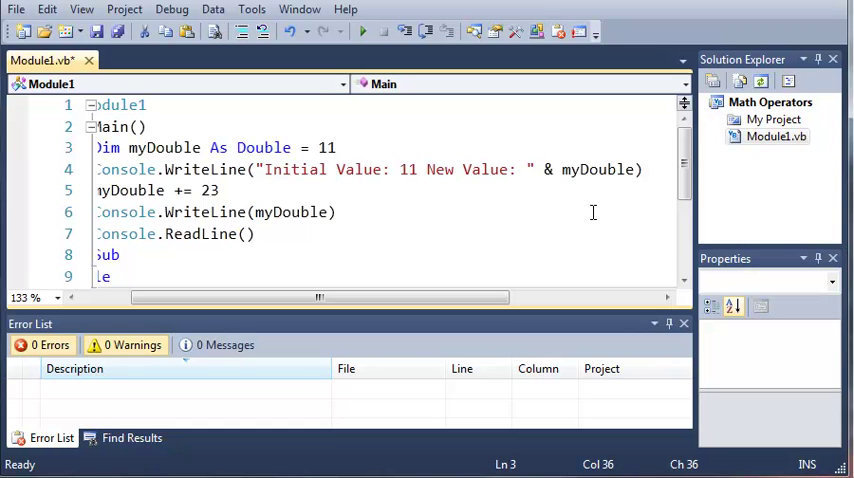
mouse_move(370, 297)
left_mouse_down()
mouse_move(315, 300)
mouse_move(395, 300)
left_mouse_up()
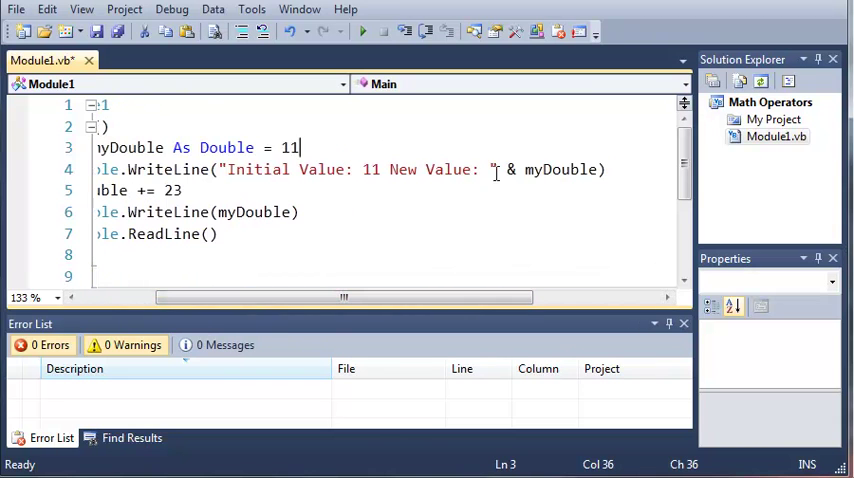
left_click_drag(498, 169, 265, 169)
Copy line 4's label string and paste it before myDouble on line 6
left_click(509, 169)
left_click_drag(509, 169, 221, 169)
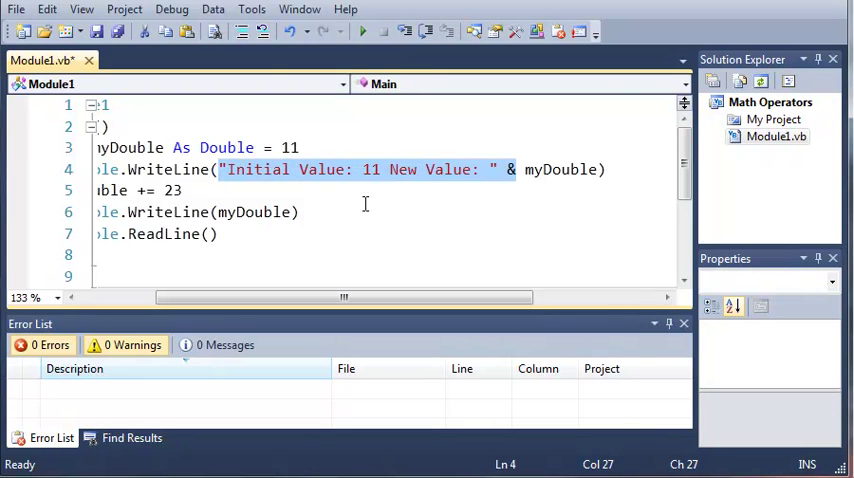
left_click(218, 212)
key("ctrl+v")
mouse_move(453, 300)
left_mouse_down()
mouse_move(380, 300)
mouse_move(435, 300)
left_mouse_up()
Add myDouble *= 126 on line 7 and begin a Console.WriteLine on line 8
left_click(630, 212)
key("Return")
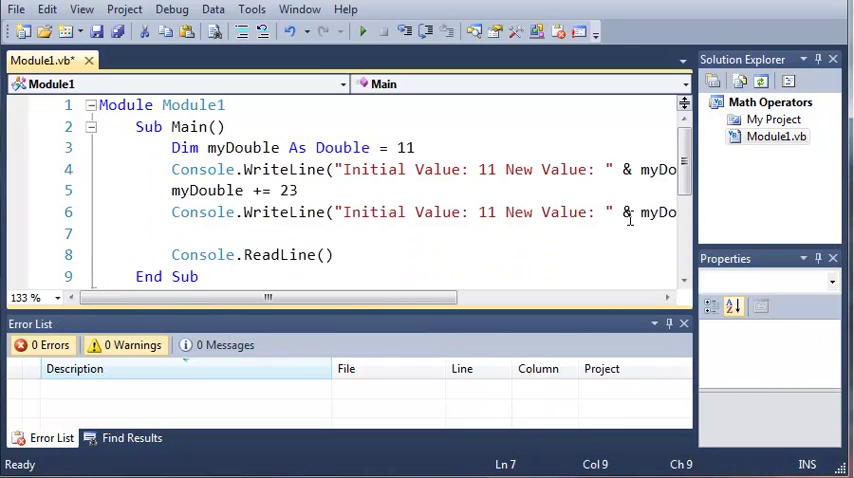
type("myDouble ")
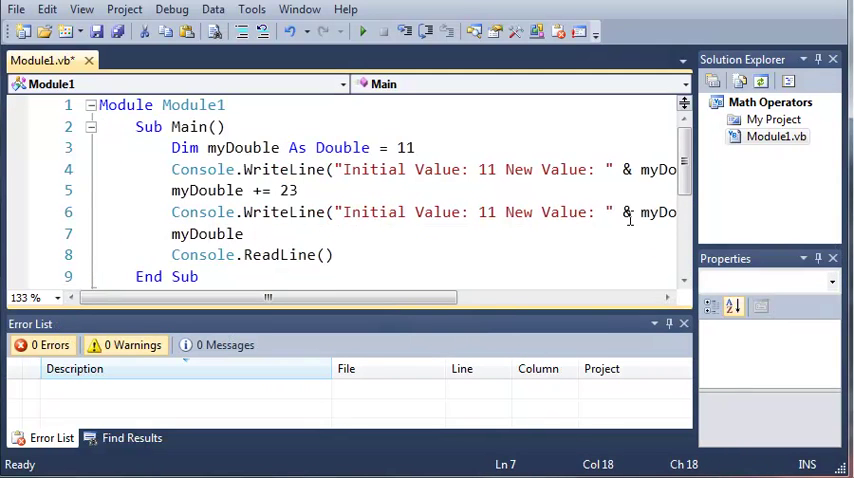
type("*= ")
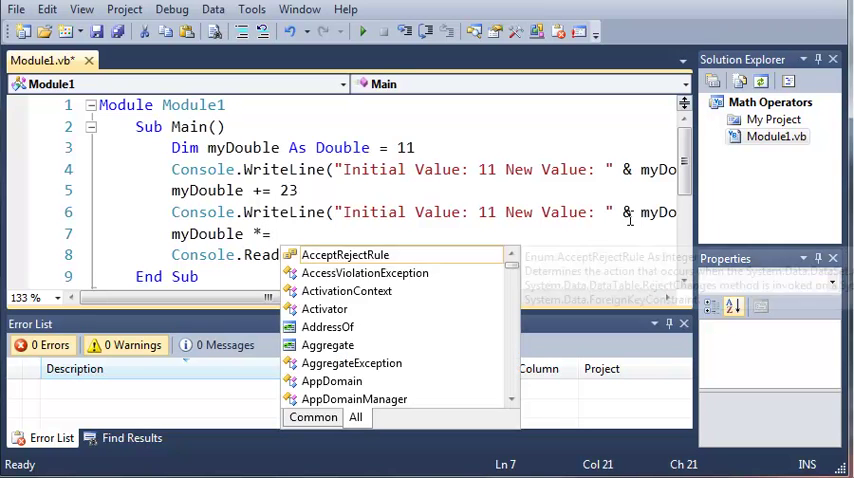
type("126")
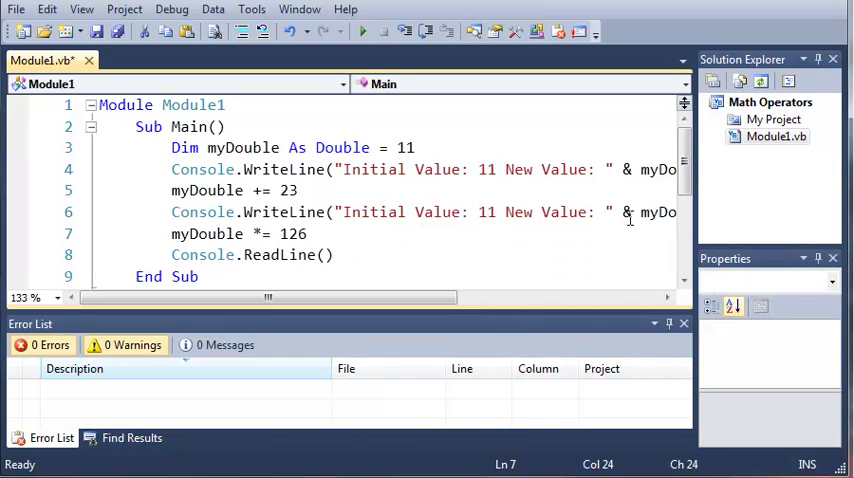
key("Return")
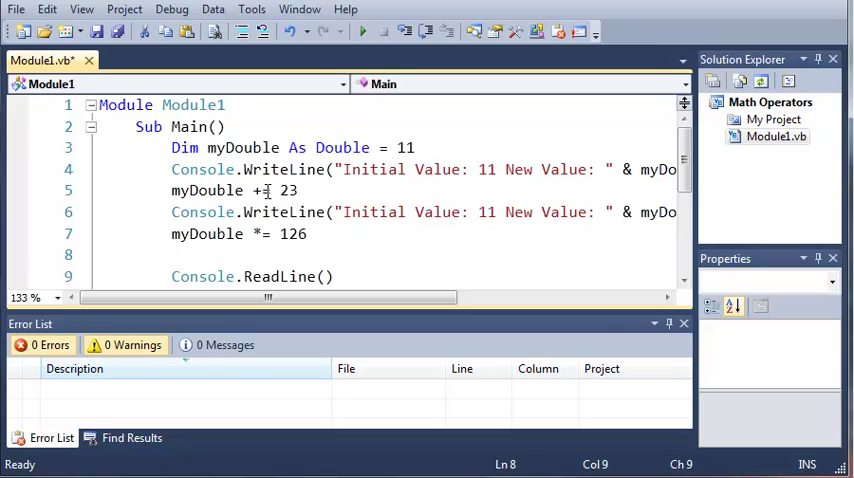
left_click_drag(262, 190, 251, 190)
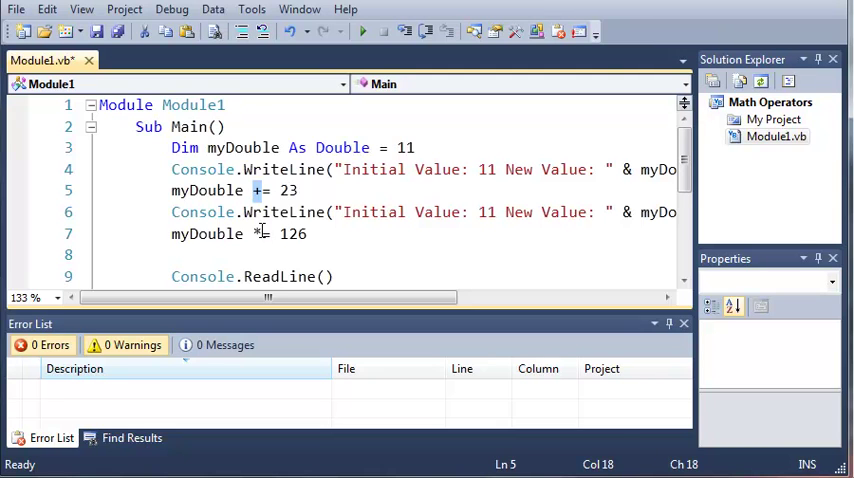
left_click(214, 254)
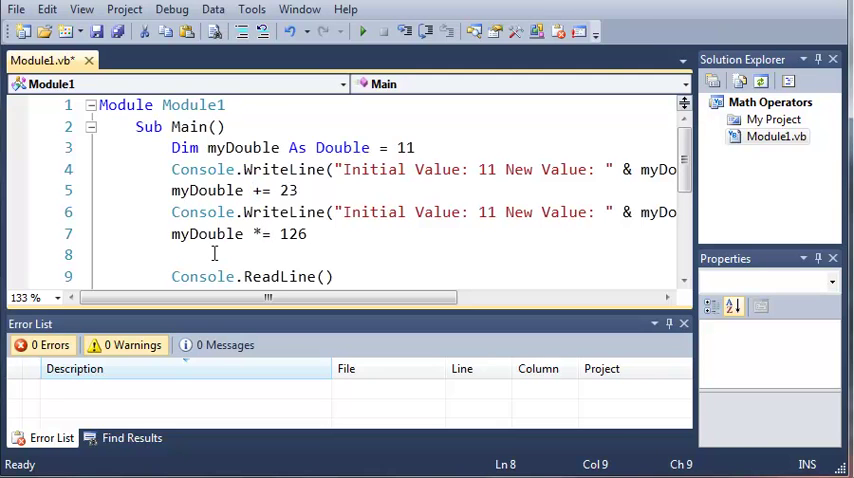
type("Conscle.WriteLine(")
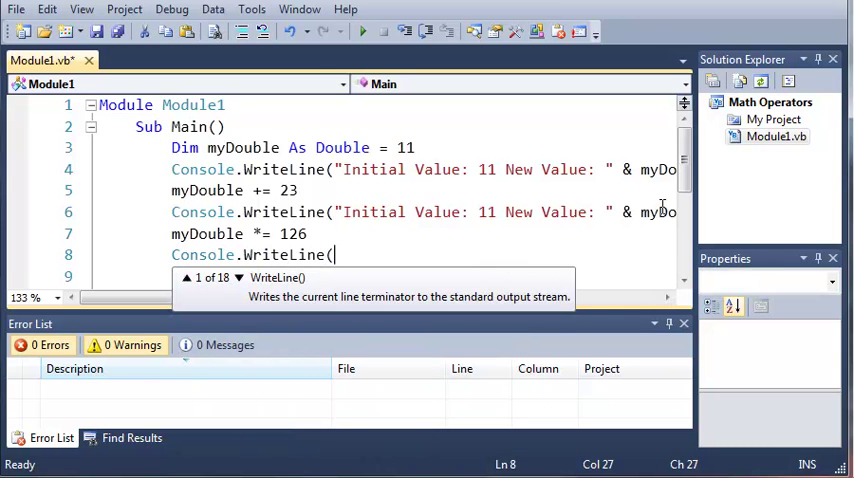
Make line 8 print the copied label with myDouble, then run, showing 11, 34 and 4284
left_click_drag(628, 212, 335, 212)
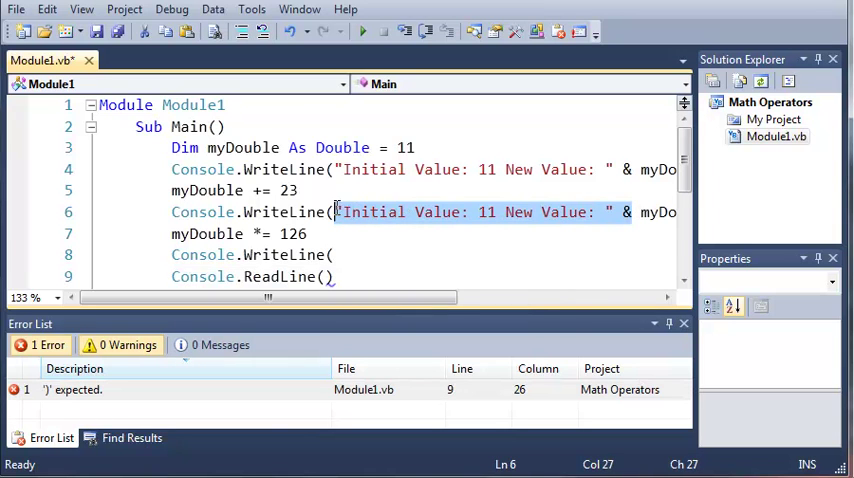
key("ctrl+c")
left_click(339, 254)
key("ctrl+v")
type("myDouble)")
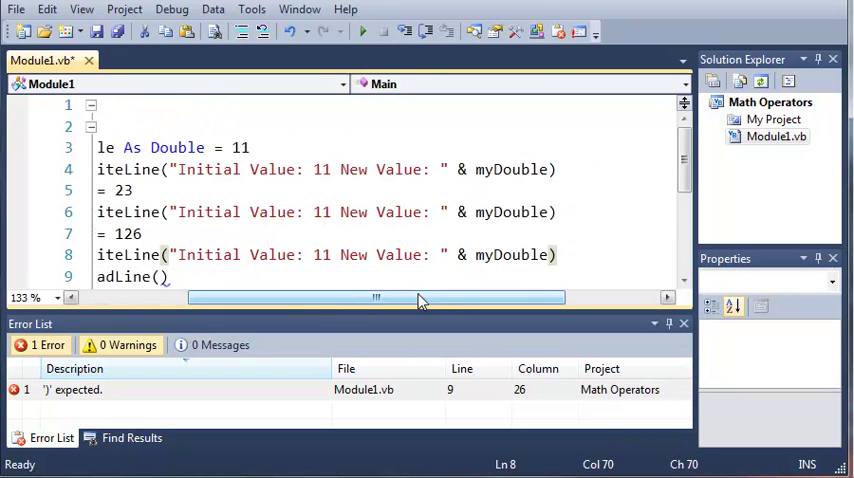
left_click_drag(420, 300, 310, 300)
left_click(362, 31)
Drag the console window around to read the three labeled values, then close it
left_click_drag(213, 46, 462, 81)
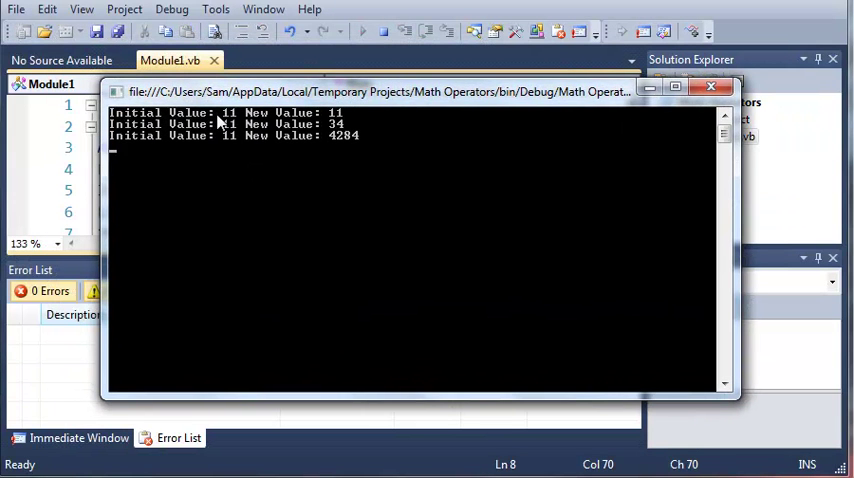
left_click_drag(170, 90, 162, 186)
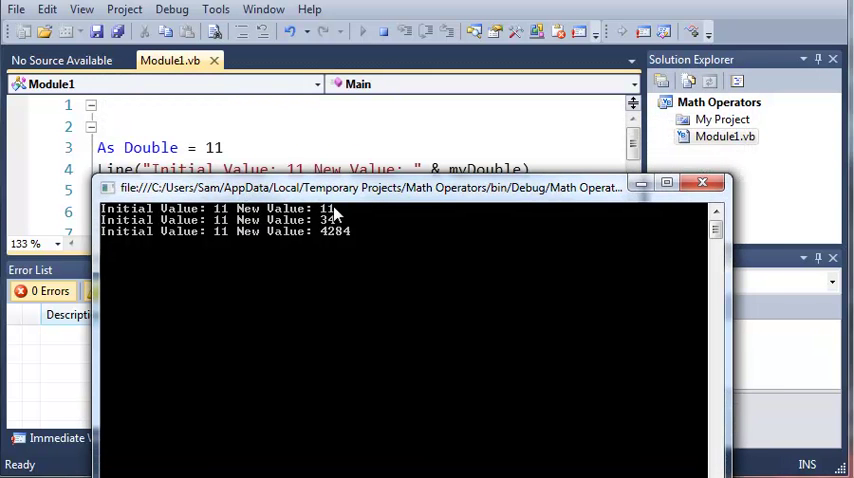
mouse_move(342, 188)
left_mouse_down()
mouse_move(352, 215)
mouse_move(361, 173)
left_mouse_up()
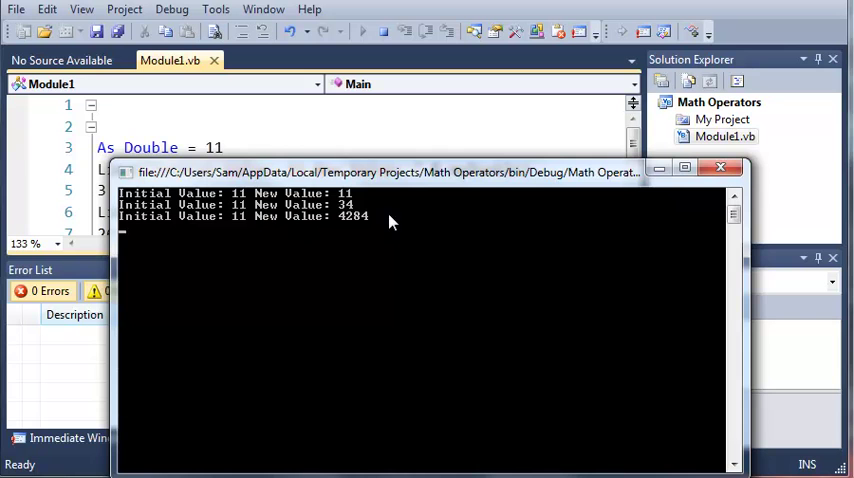
left_click_drag(390, 172, 326, 125)
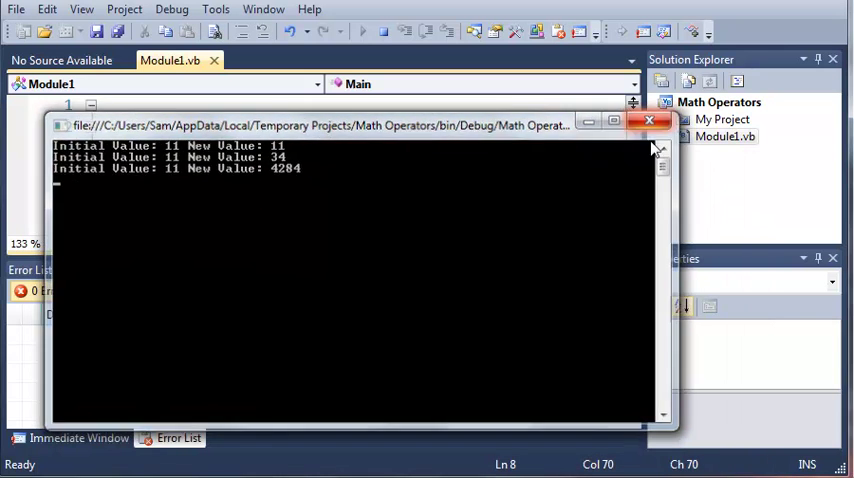
left_click(650, 123)
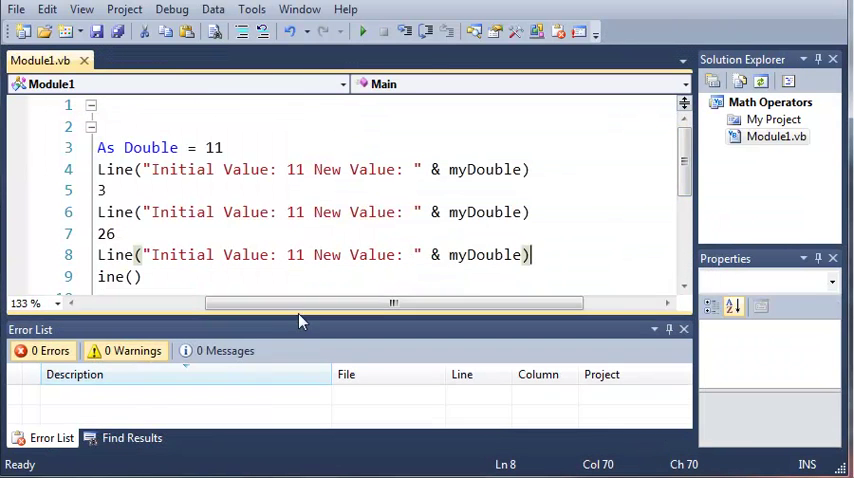
left_click_drag(300, 304, 240, 307)
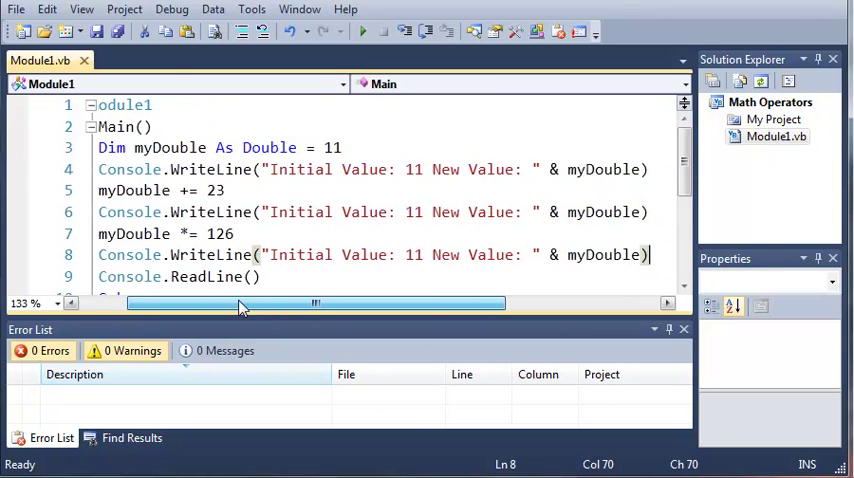